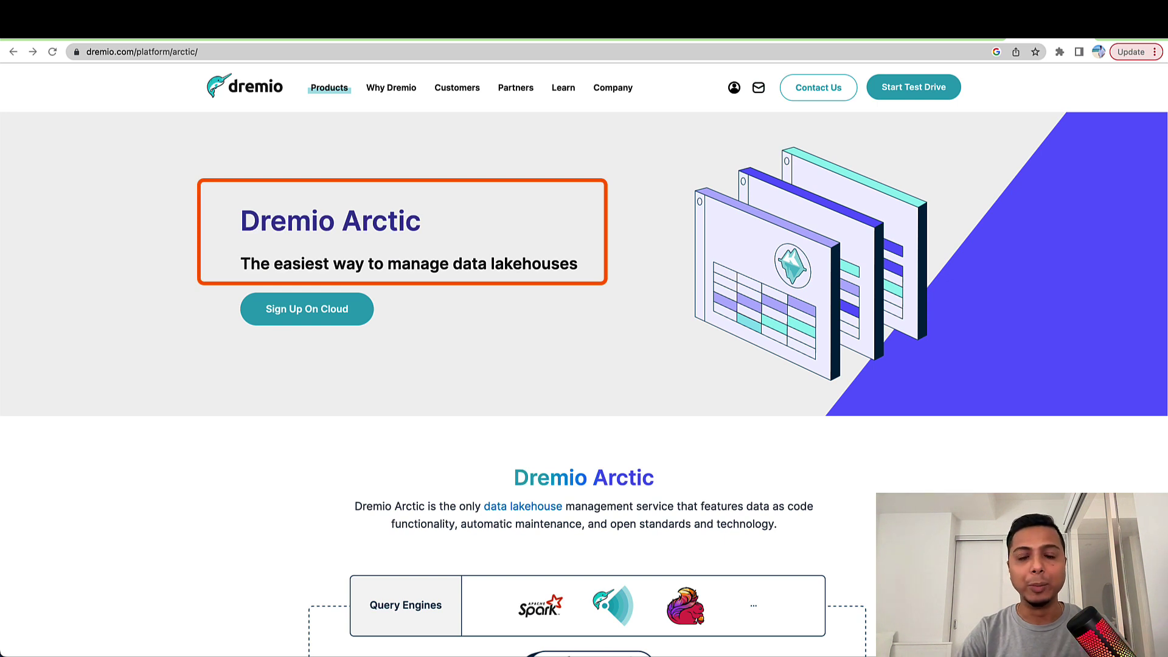
pyautogui.scroll(-1, 584, 365)
pyautogui.scroll(-1, 584, 365)
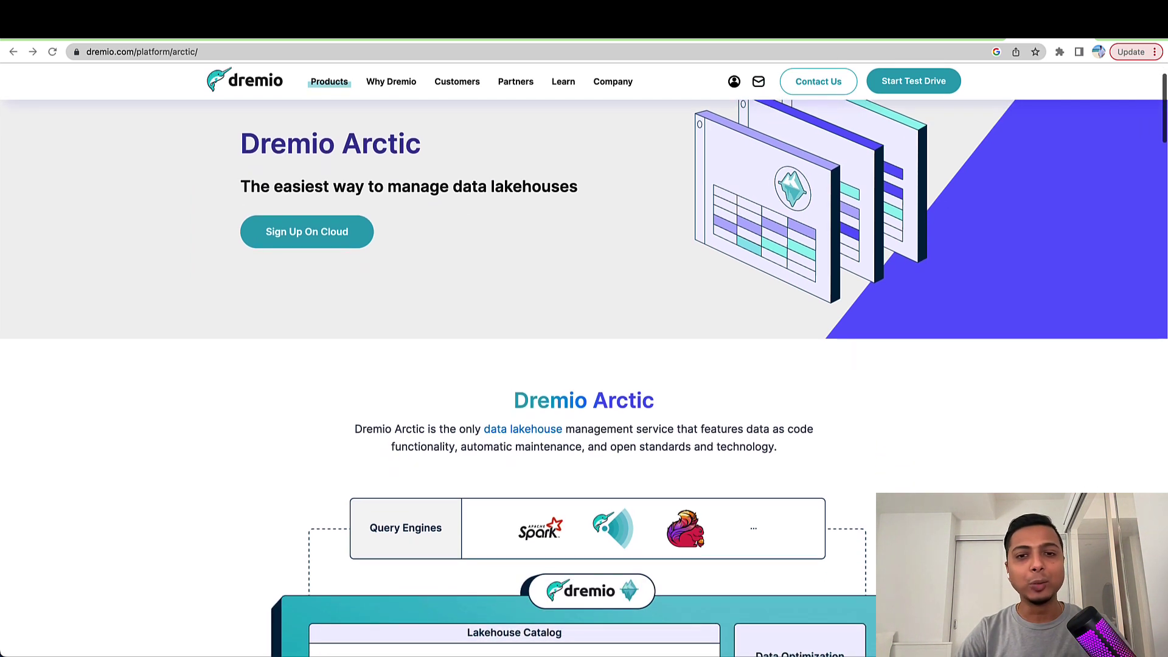
pyautogui.scroll(-1, 585, 365)
pyautogui.scroll(-1, 584, 365)
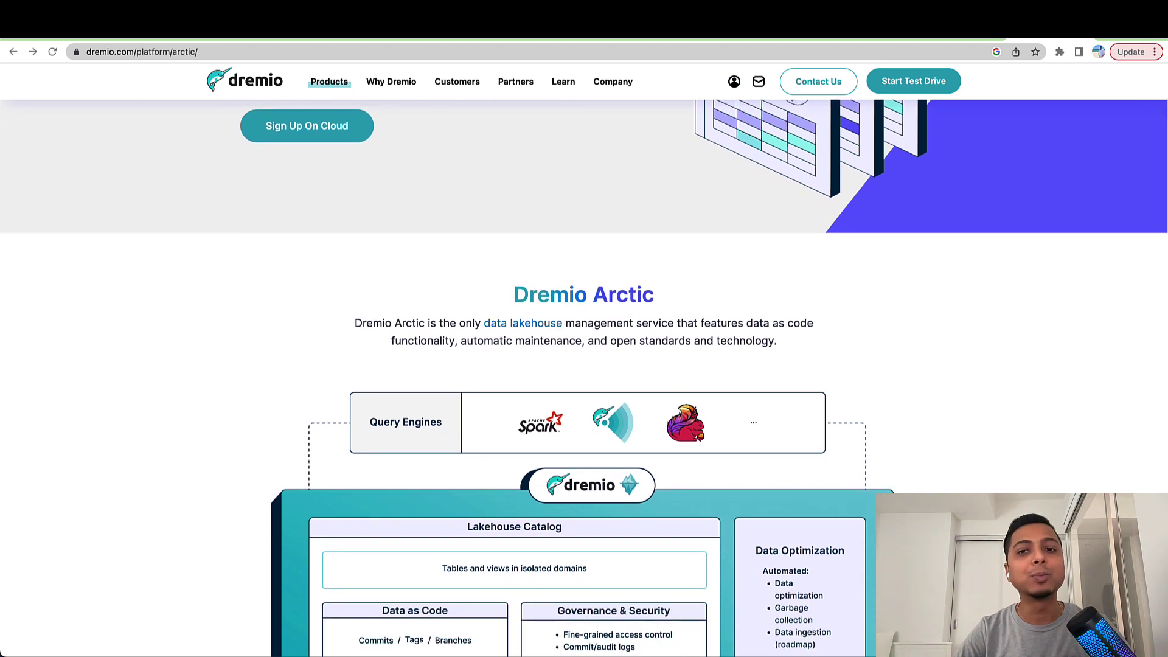
pyautogui.scroll(-1, 584, 365)
pyautogui.scroll(-1, 584, 366)
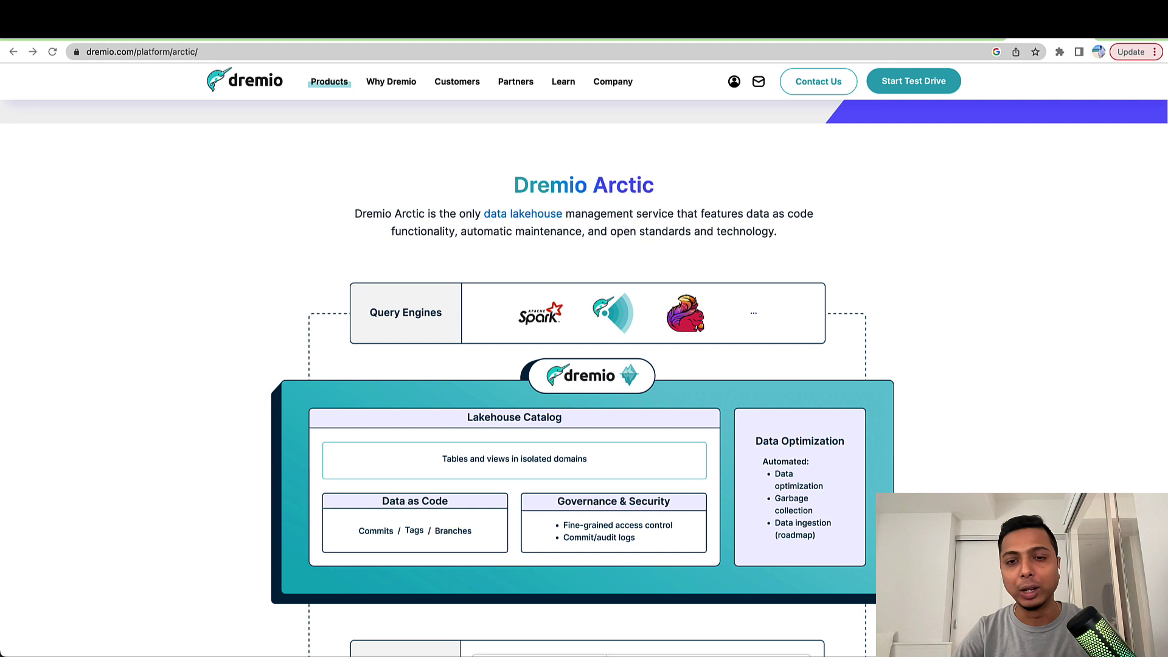
pyautogui.scroll(-1, 584, 365)
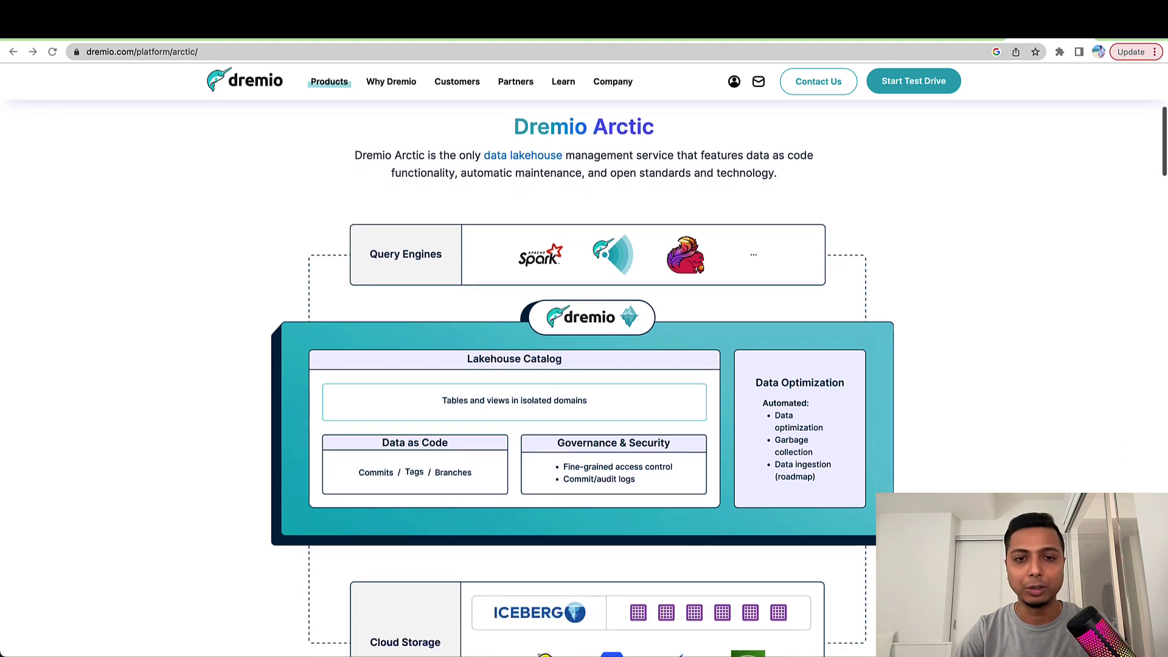
pyautogui.scroll(-1, 584, 365)
pyautogui.scroll(-1, 584, 365)
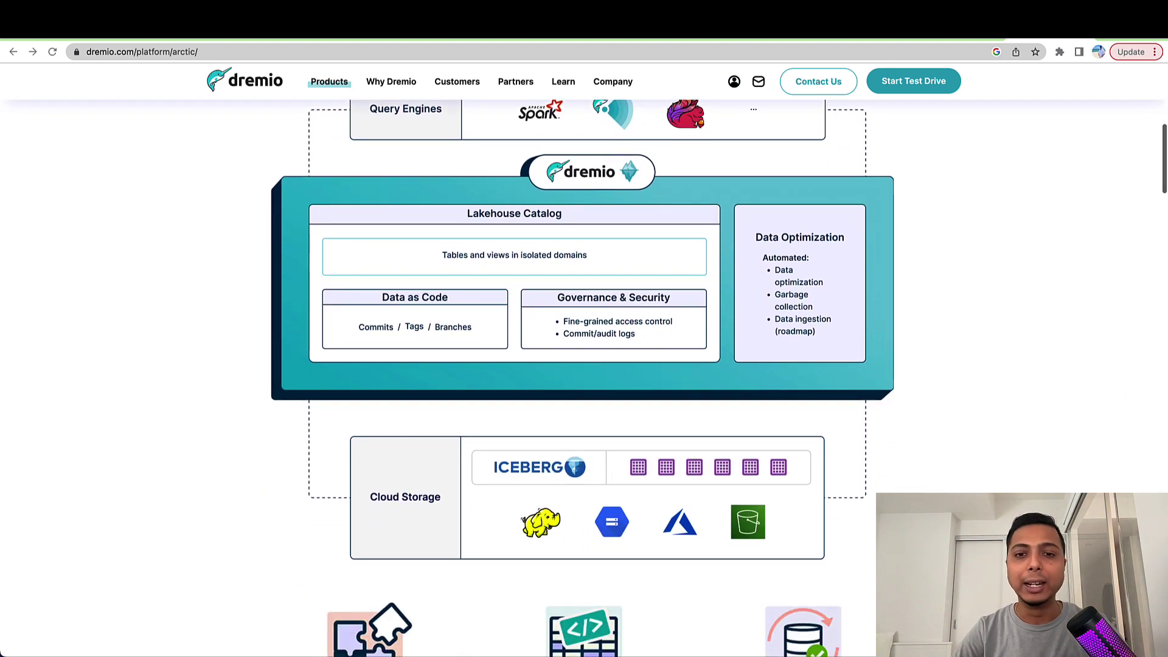
pyautogui.scroll(-1, 585, 366)
pyautogui.scroll(-1, 583, 366)
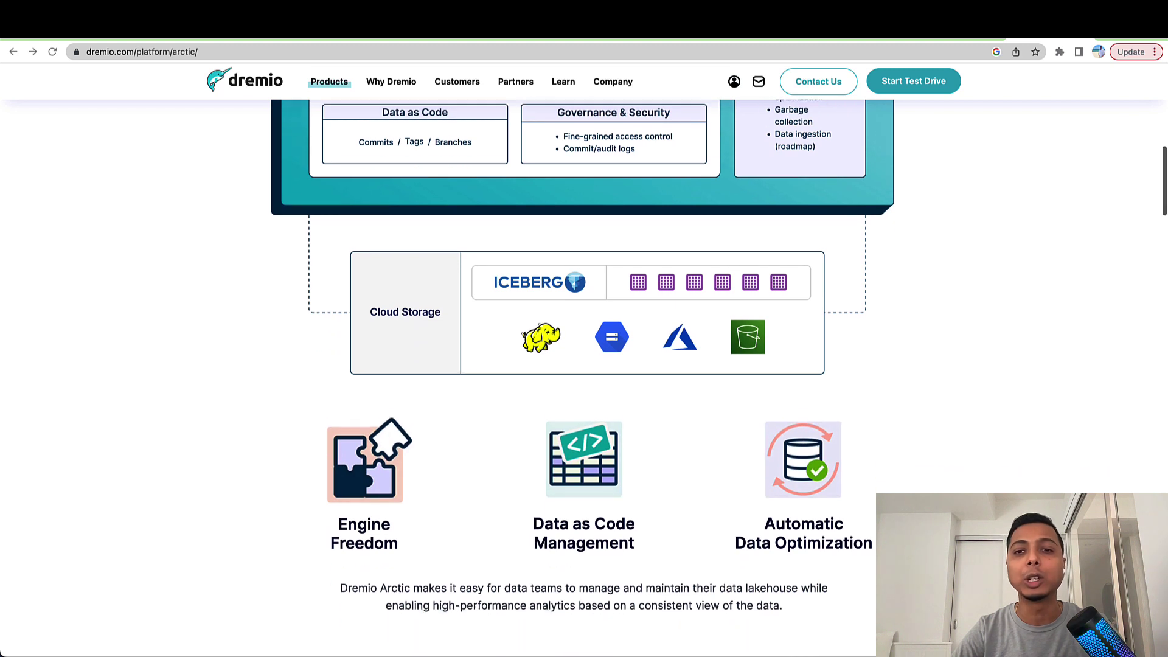
pyautogui.scroll(-1, 585, 365)
pyautogui.scroll(-1, 584, 365)
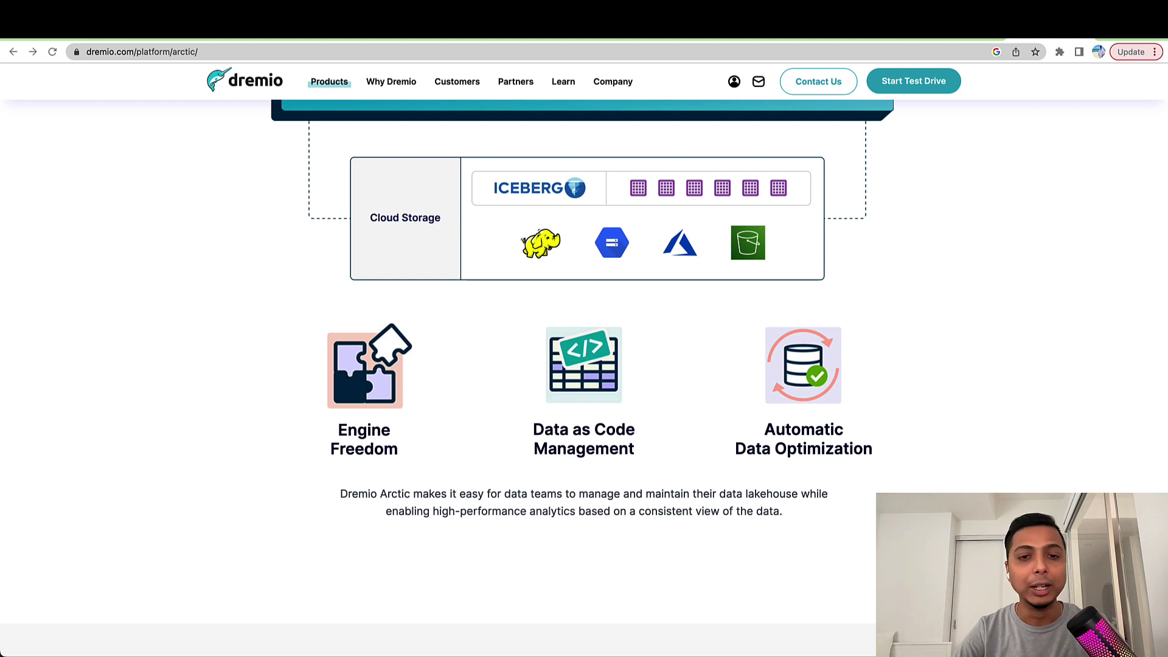
pyautogui.scroll(-1, 584, 378)
pyautogui.scroll(-1, 583, 378)
pyautogui.scroll(-1, 584, 378)
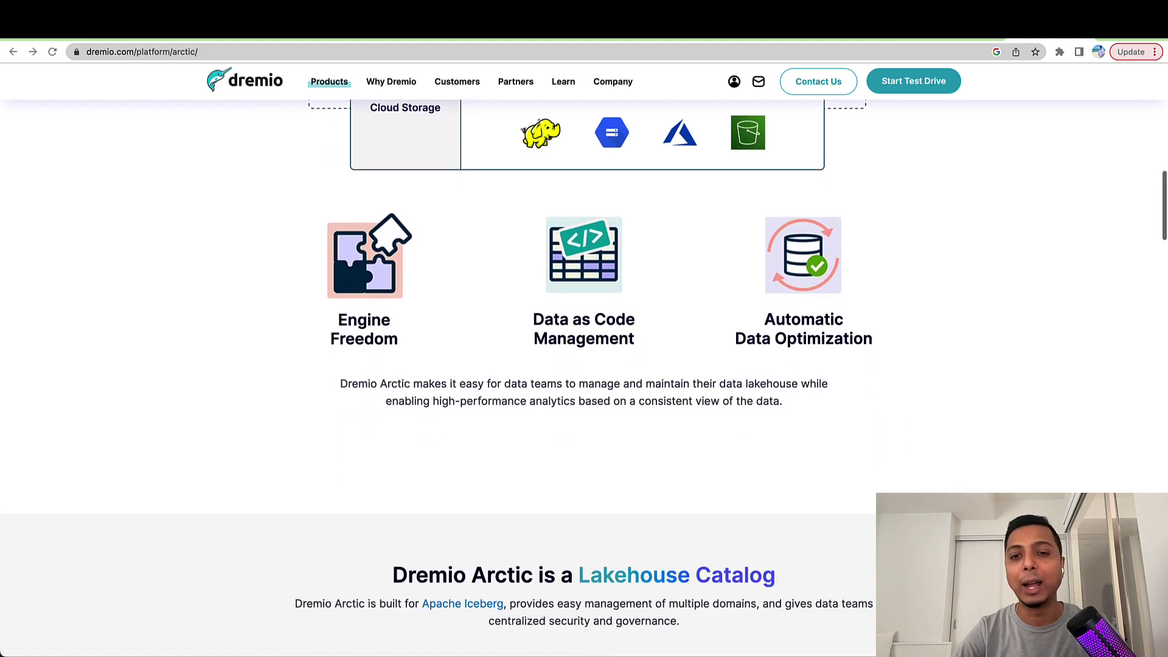
pyautogui.scroll(-1, 585, 365)
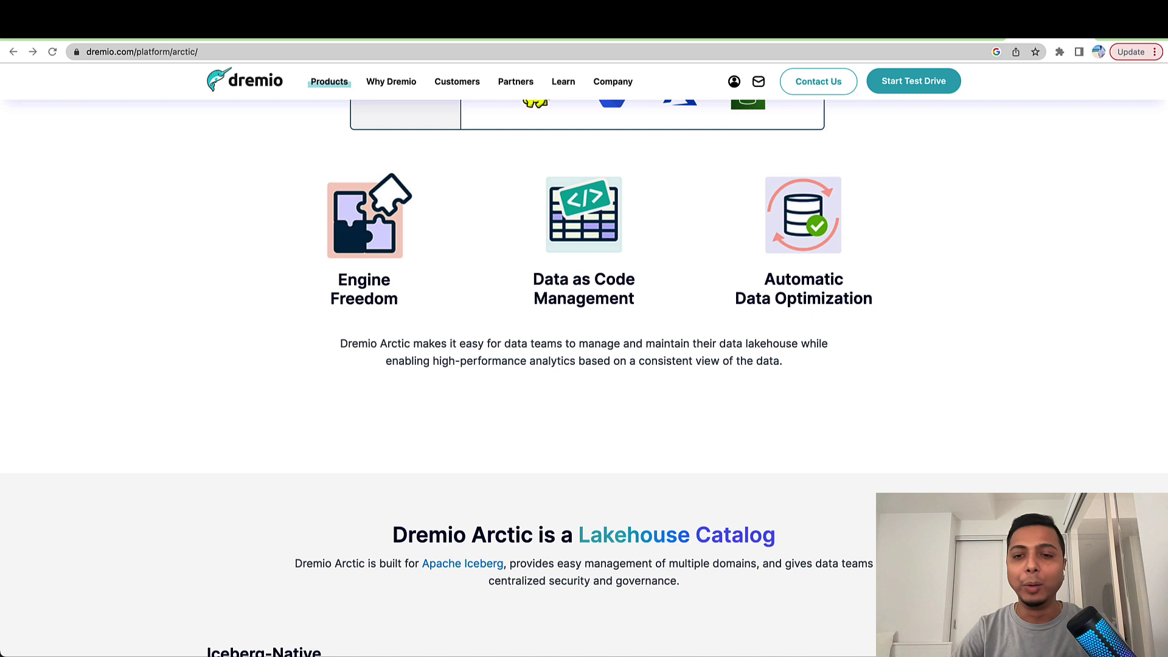
pyautogui.scroll(-1, 584, 378)
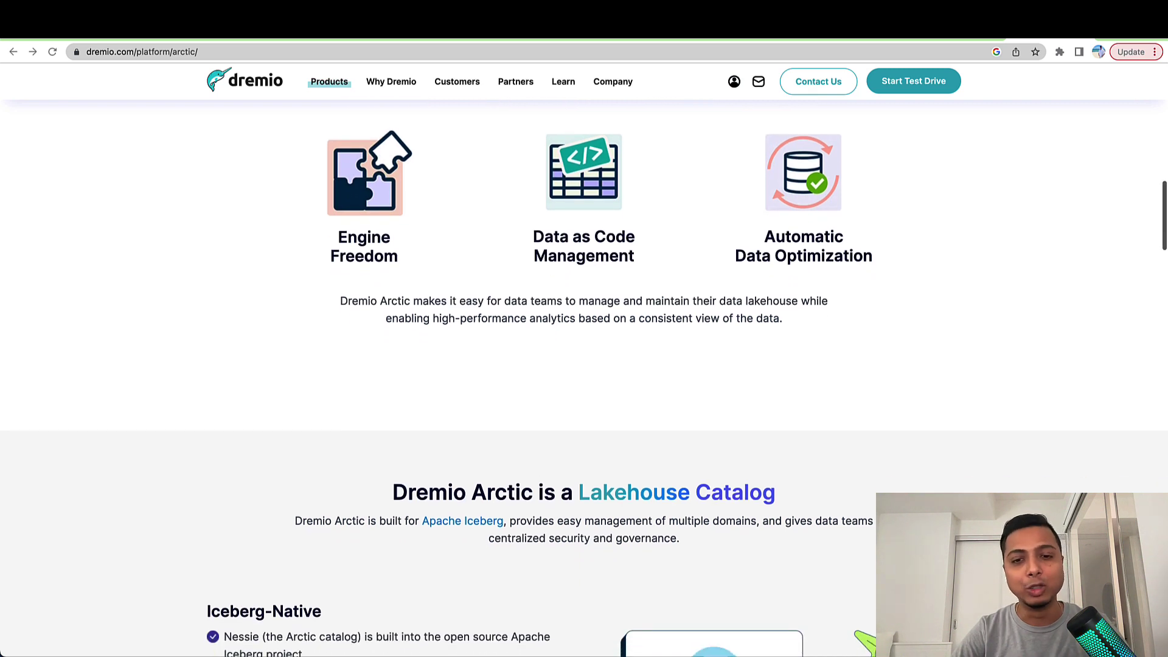
pyautogui.scroll(-1, 584, 382)
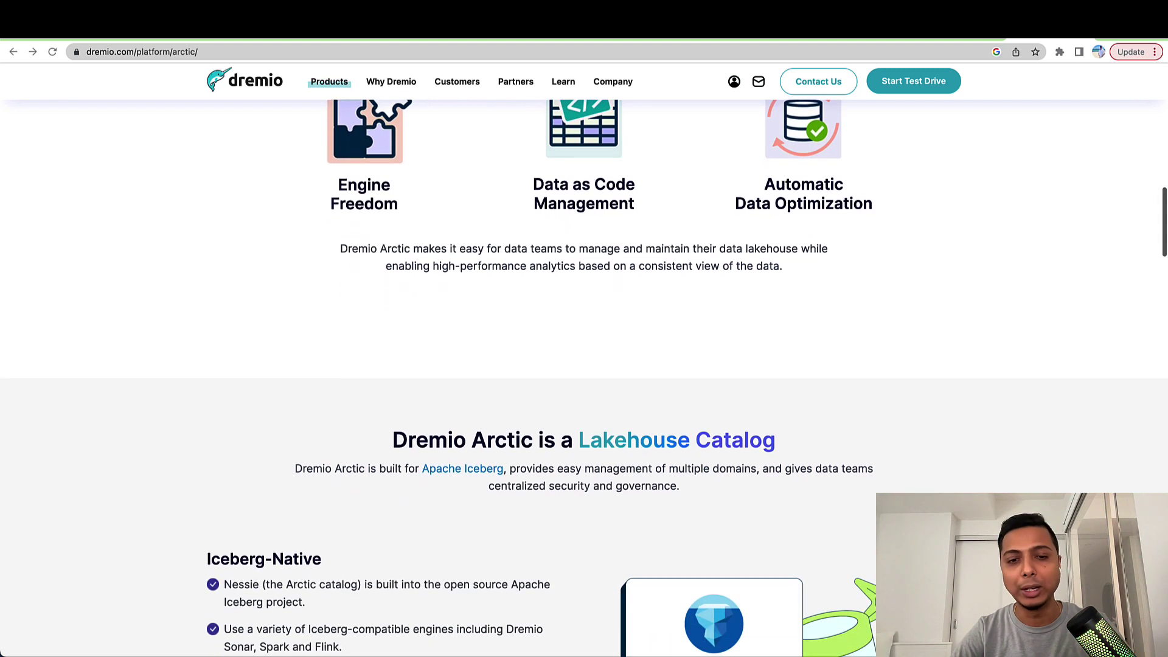
pyautogui.scroll(-1, 585, 383)
pyautogui.scroll(-1, 584, 378)
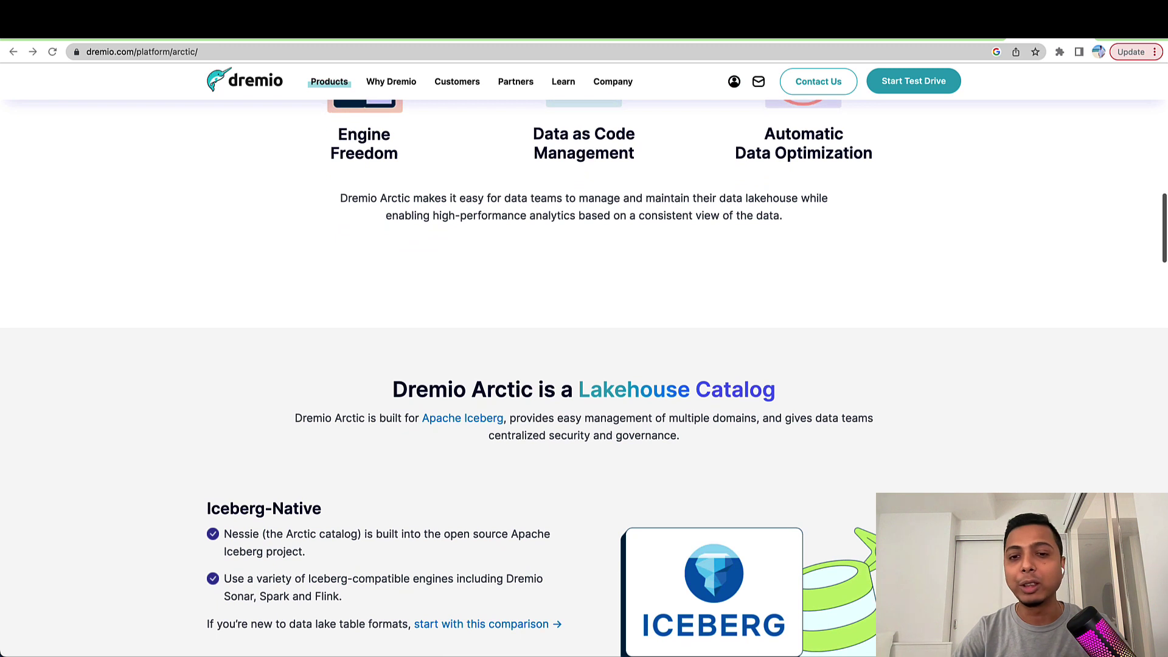
pyautogui.scroll(-1, 584, 379)
pyautogui.scroll(-1, 584, 377)
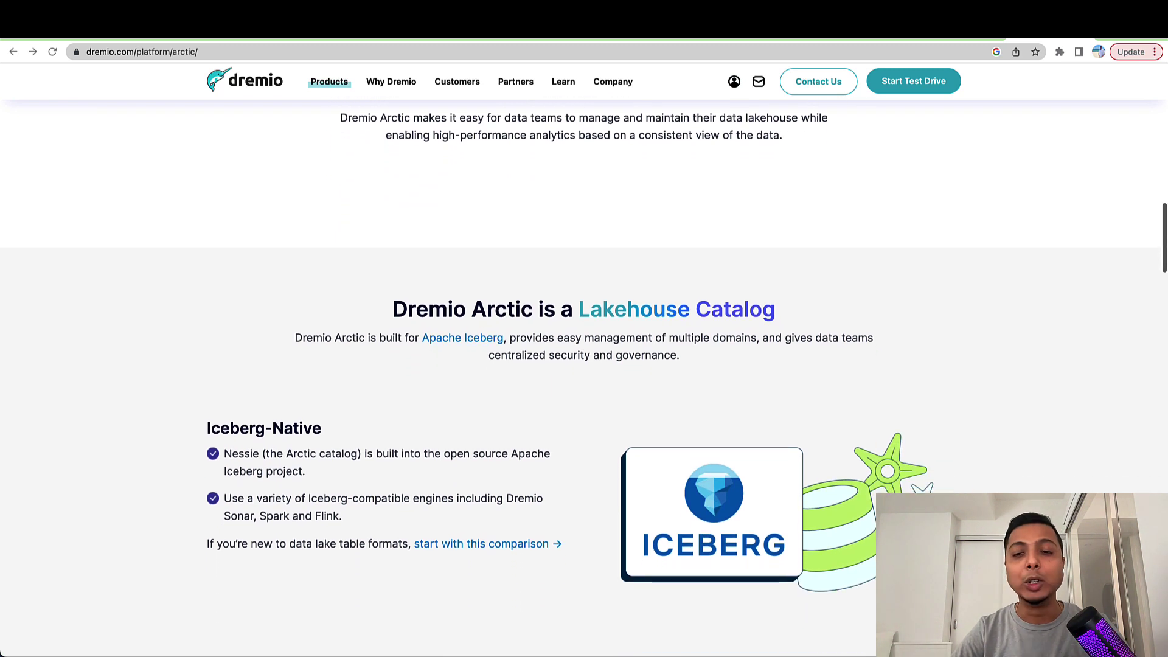
pyautogui.scroll(-1, 585, 378)
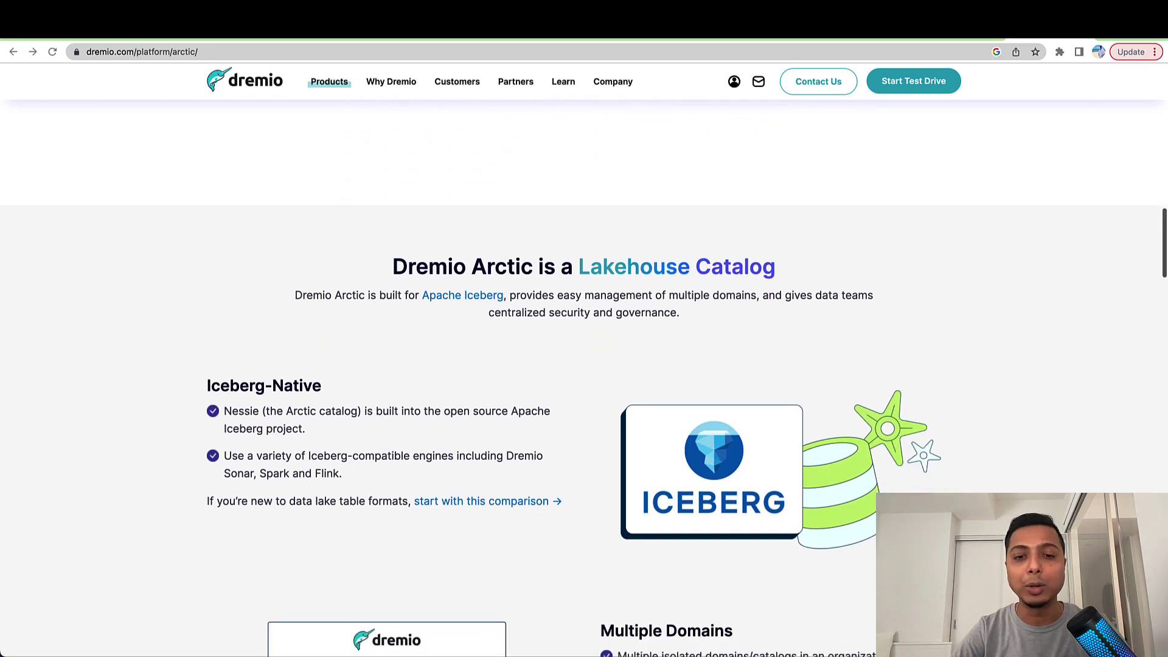
pyautogui.scroll(-1, 584, 377)
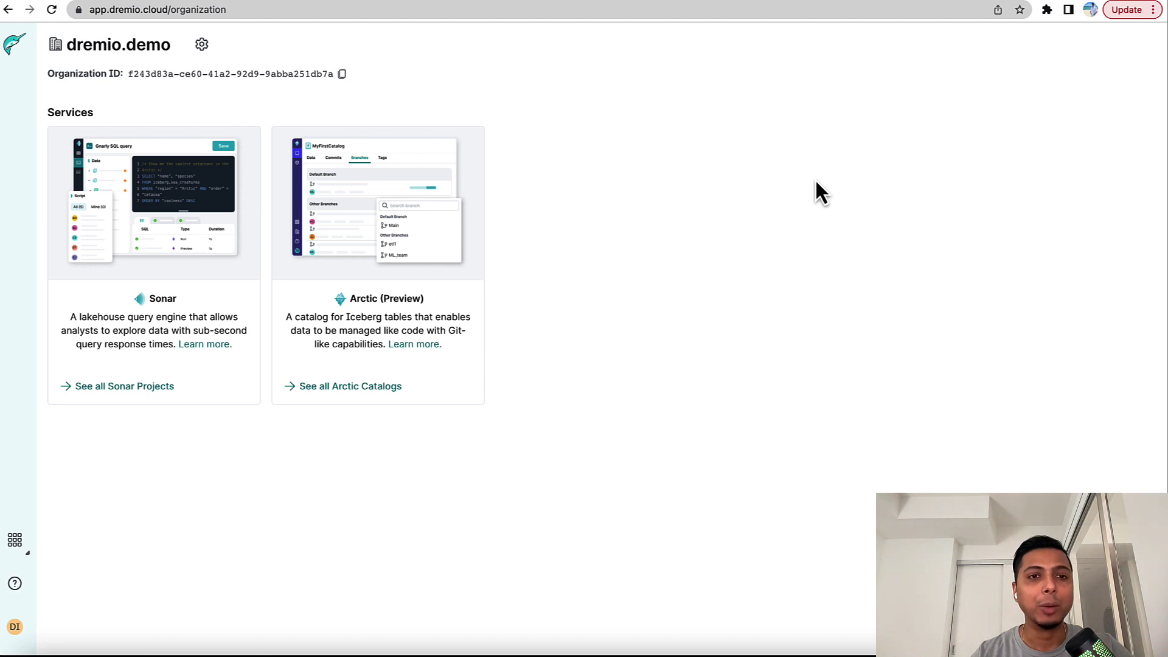
# Step: Open the Arctic (Preview) catalog list and the arctic catalog's data
pyautogui.click(426, 267)
pyautogui.click(173, 224)
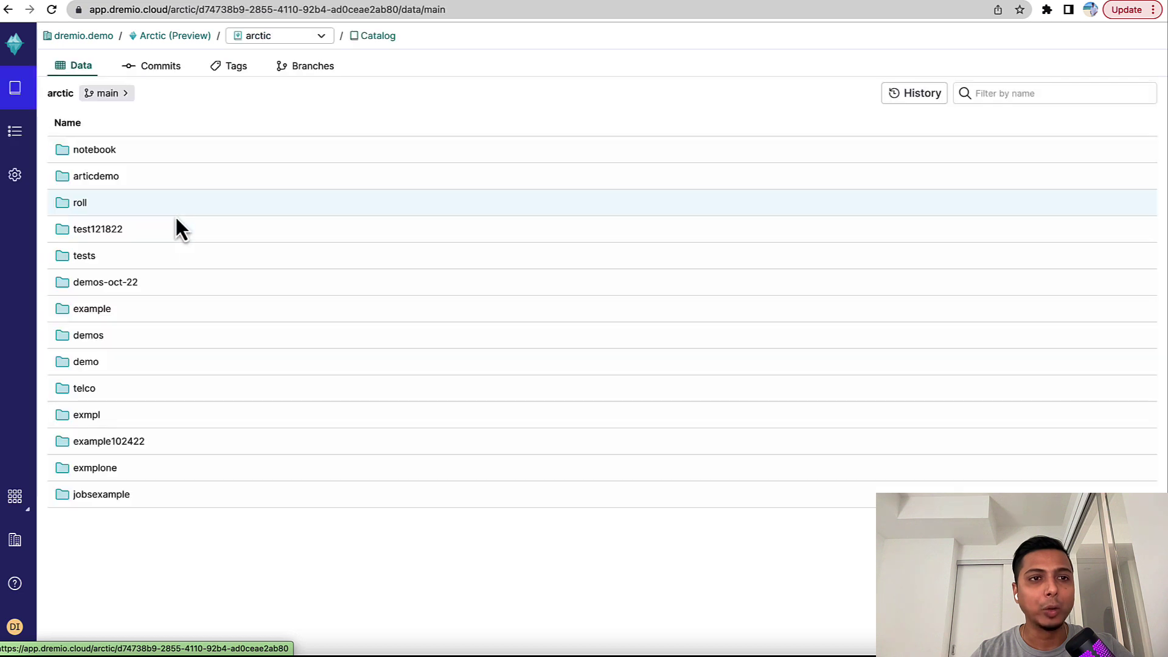
# Step: Show the arctic catalog's Configuration page with compute and storage settings
pyautogui.click(14, 187)
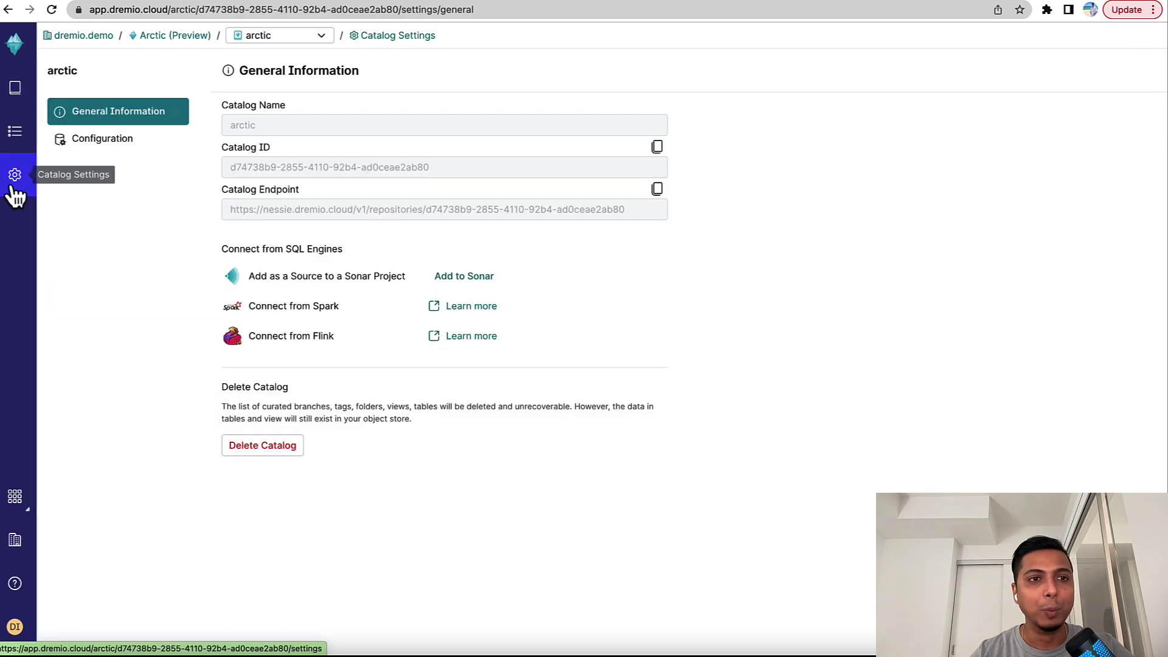
pyautogui.click(148, 157)
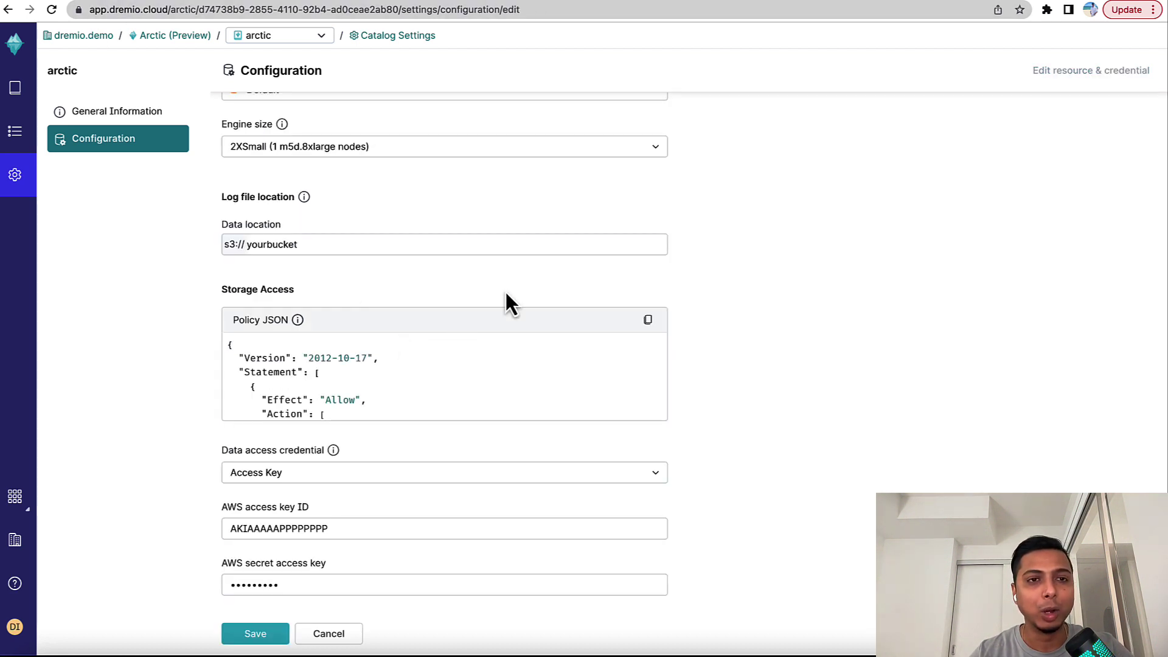
pyautogui.scroll(3, 508, 303)
pyautogui.scroll(-2, 384, 315)
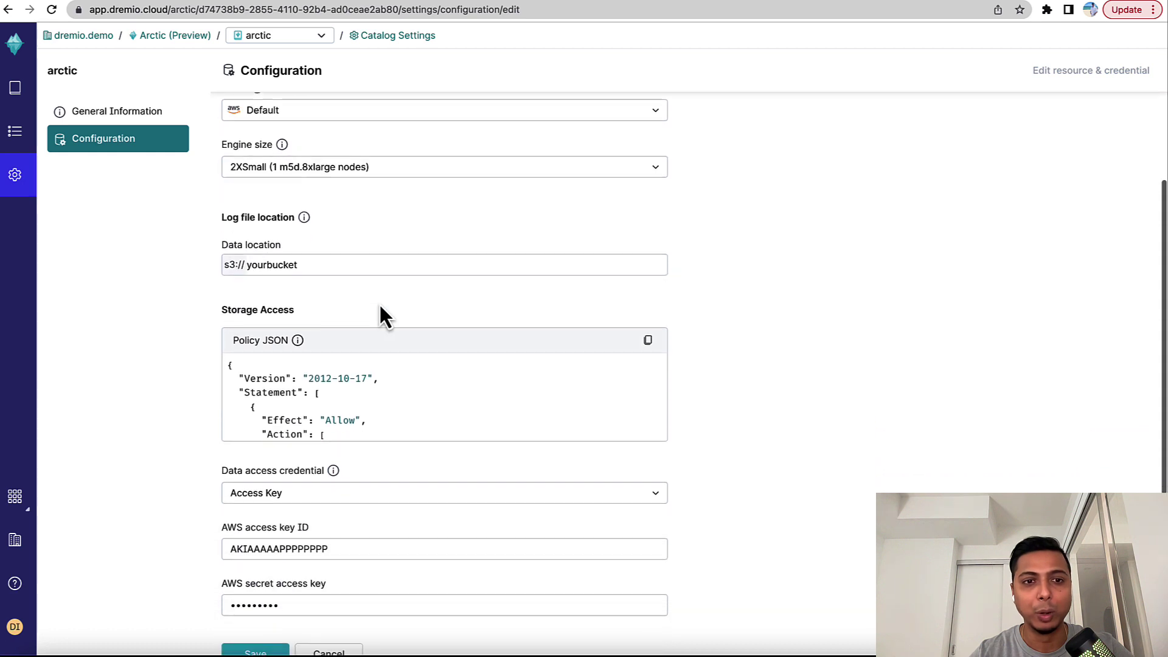
pyautogui.scroll(-1, 380, 308)
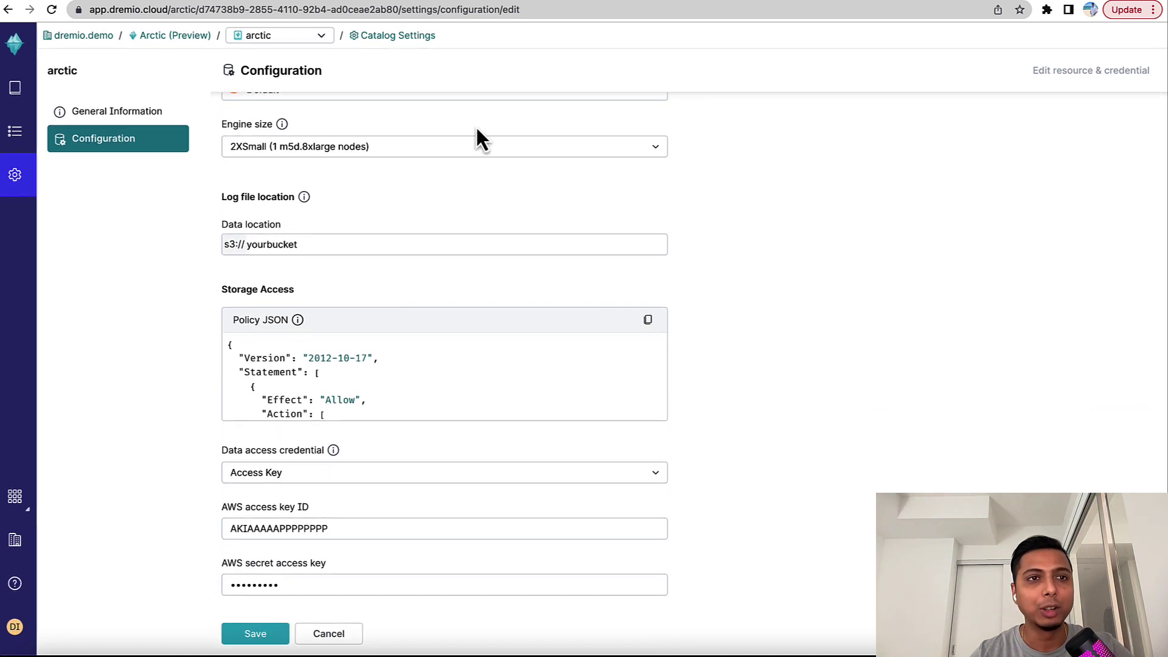
# Step: Open the telco folder from the catalog listing and the churn table's settings
pyautogui.click(15, 89)
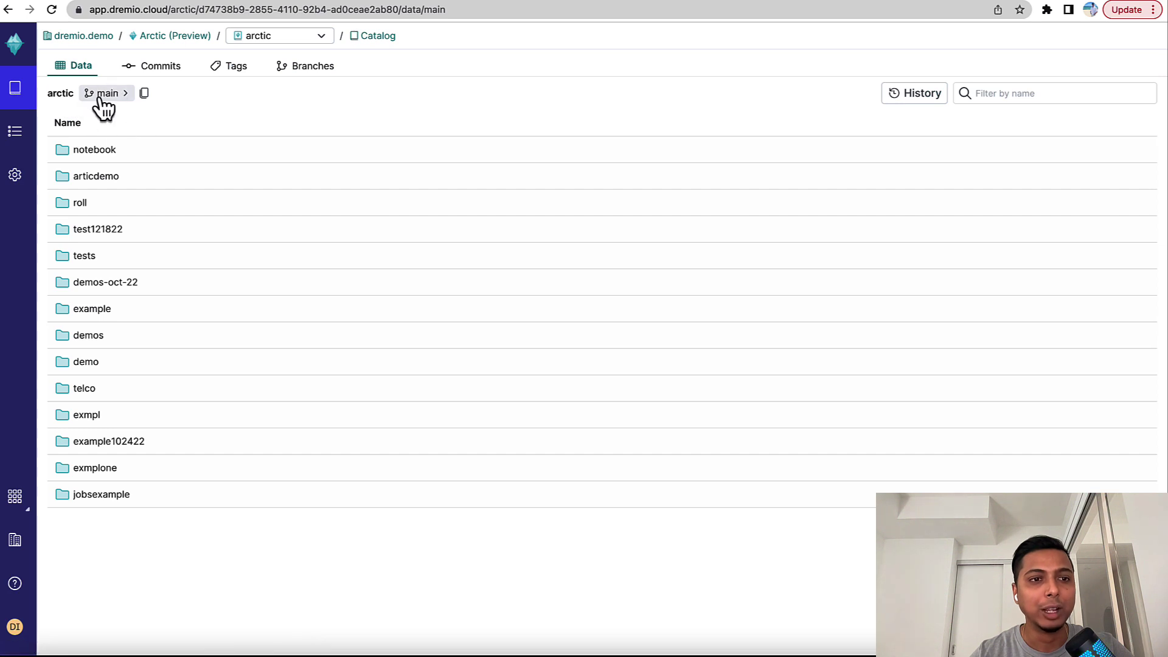
pyautogui.click(87, 392)
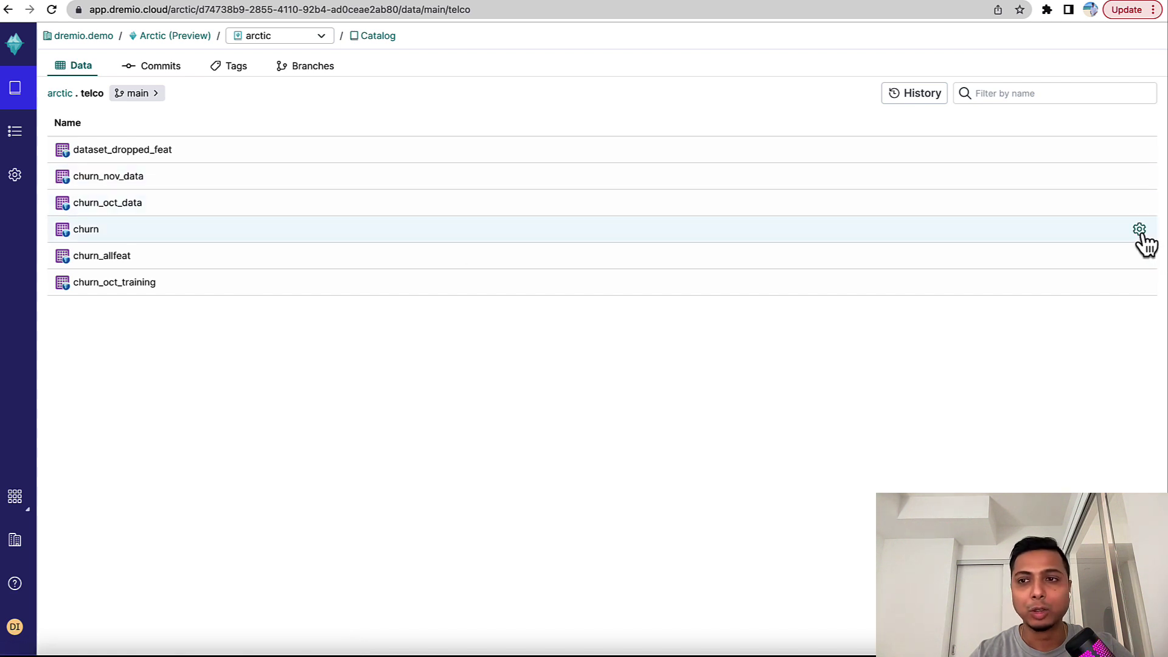
pyautogui.click(1138, 230)
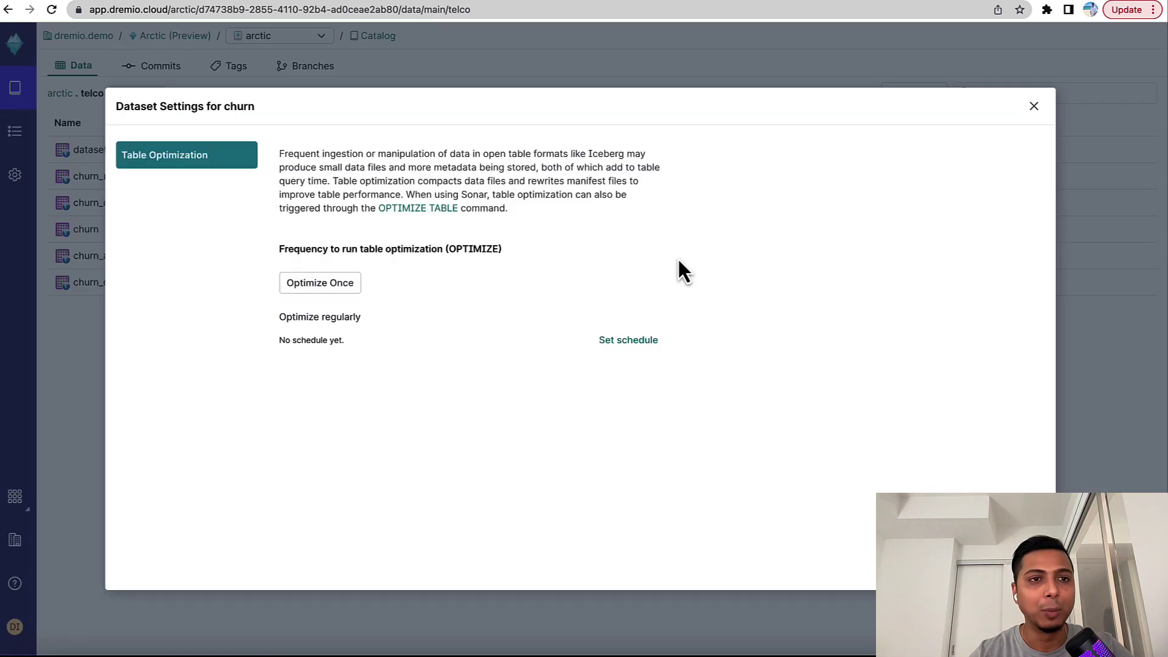
# Step: Set a regular optimization schedule for churn, keeping the interval in hours
pyautogui.click(654, 341)
pyautogui.scroll(-1, 663, 363)
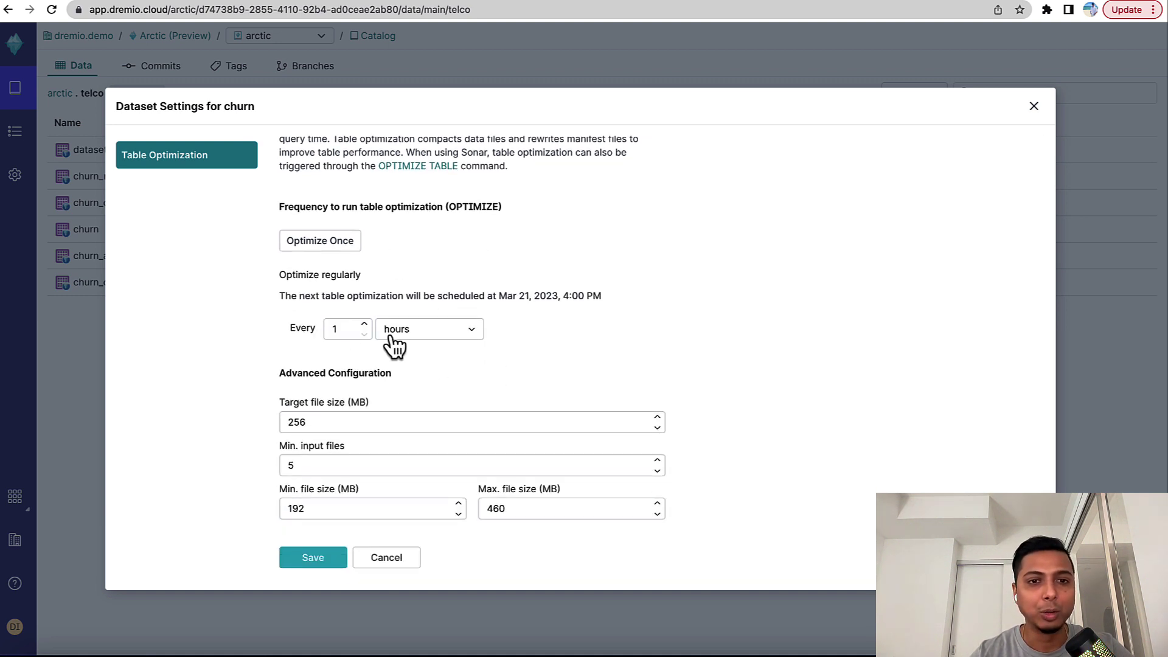
pyautogui.click(461, 340)
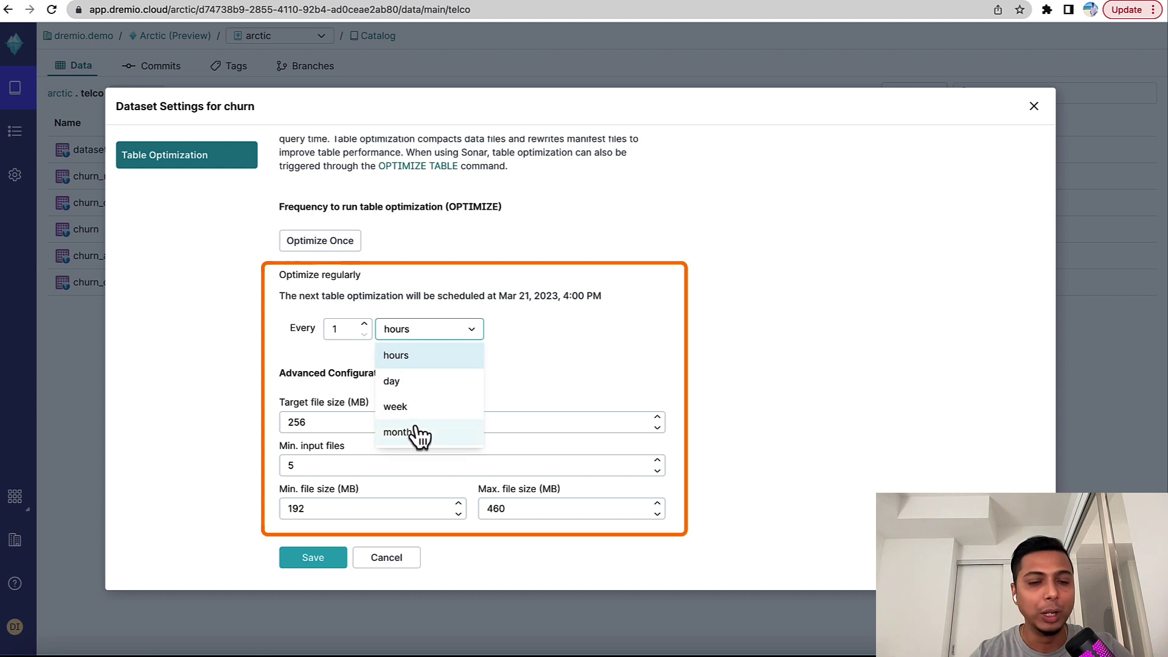
pyautogui.click(563, 372)
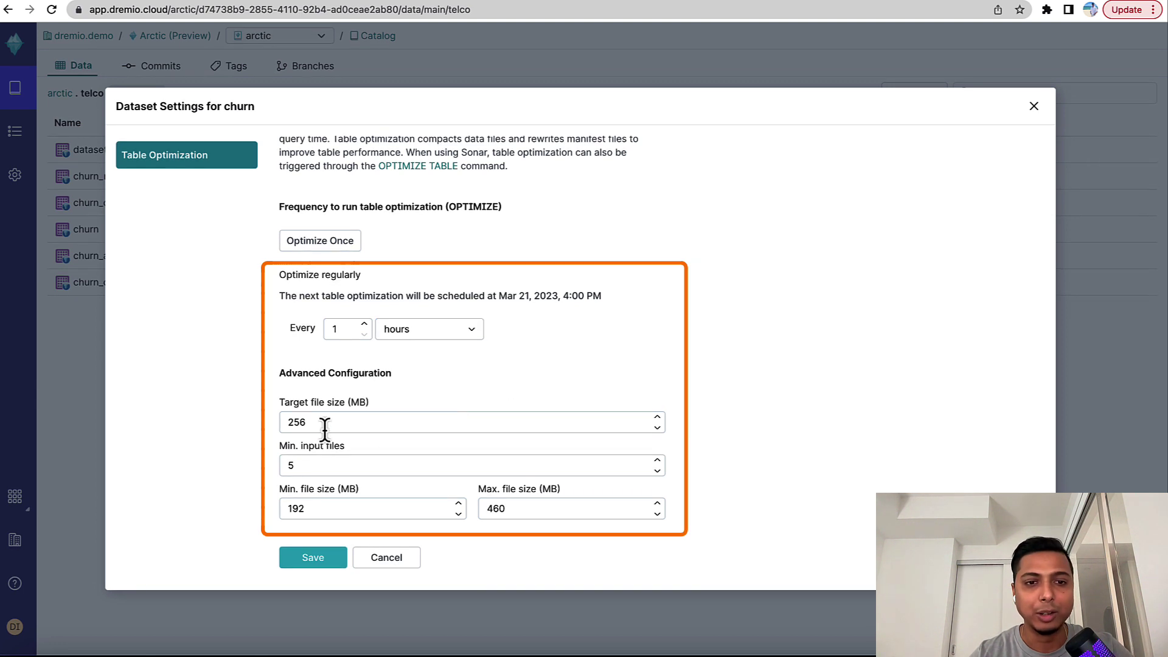